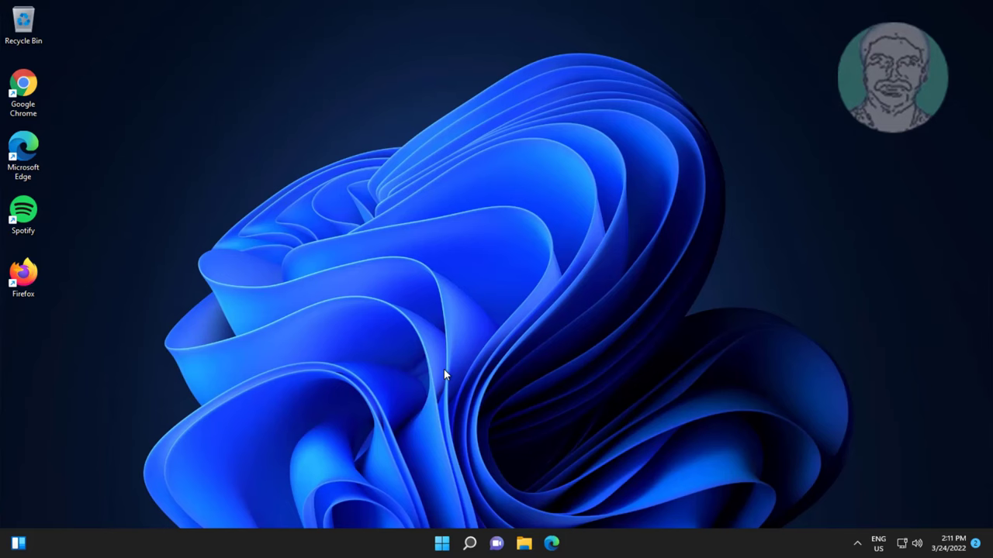
# Step: Open Settings and go to System › Troubleshoot › Other troubleshooters
pyautogui.click(439, 542)
pyautogui.click(655, 187)
pyautogui.scroll(-3, 401, 421)
pyautogui.scroll(-1, 400, 421)
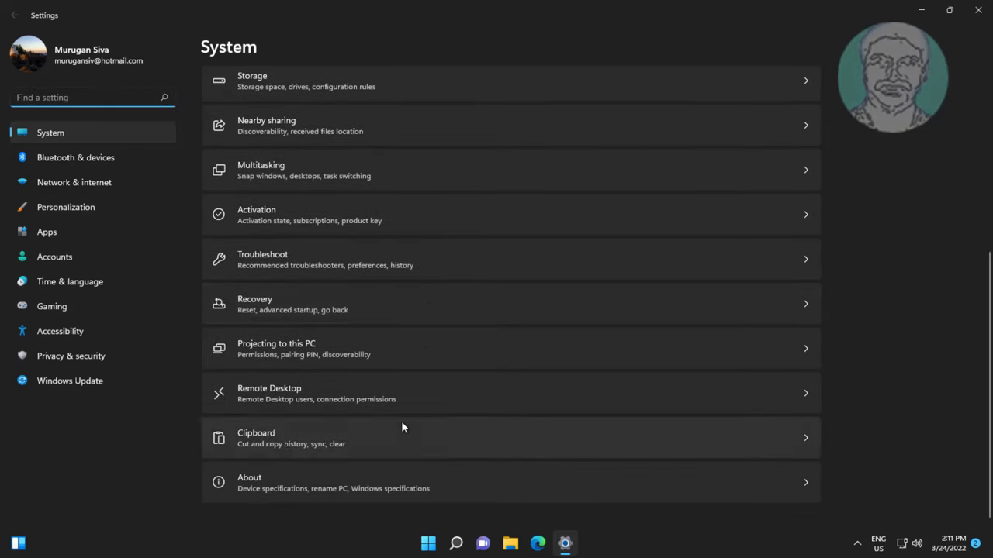
pyautogui.click(294, 254)
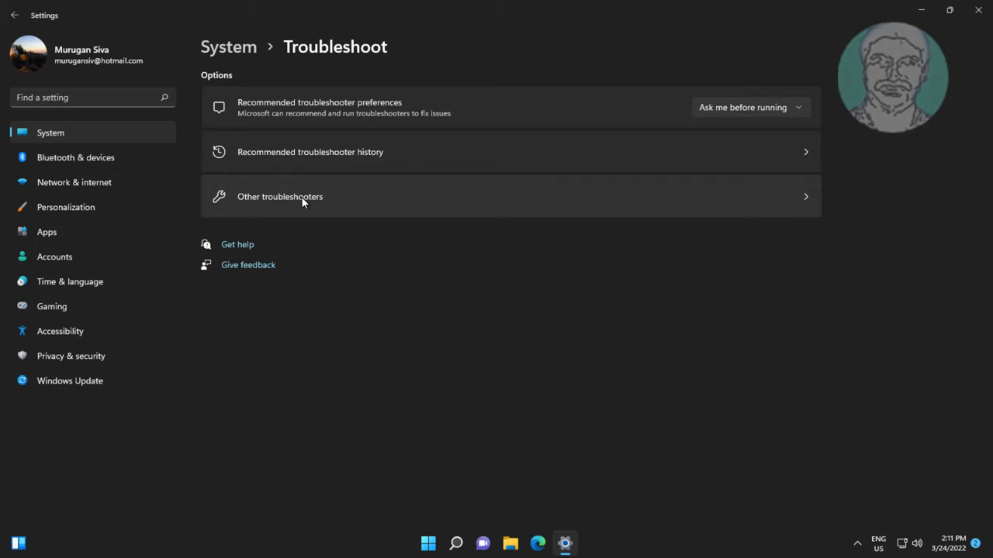
pyautogui.click(321, 196)
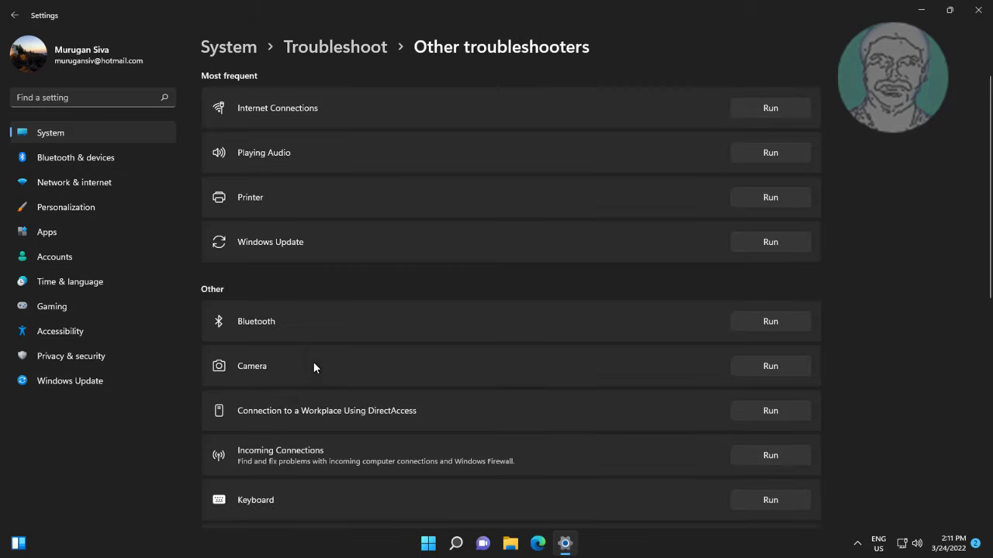
# Step: Run the Bluetooth troubleshooter to fix the radio status, then close it
pyautogui.click(776, 322)
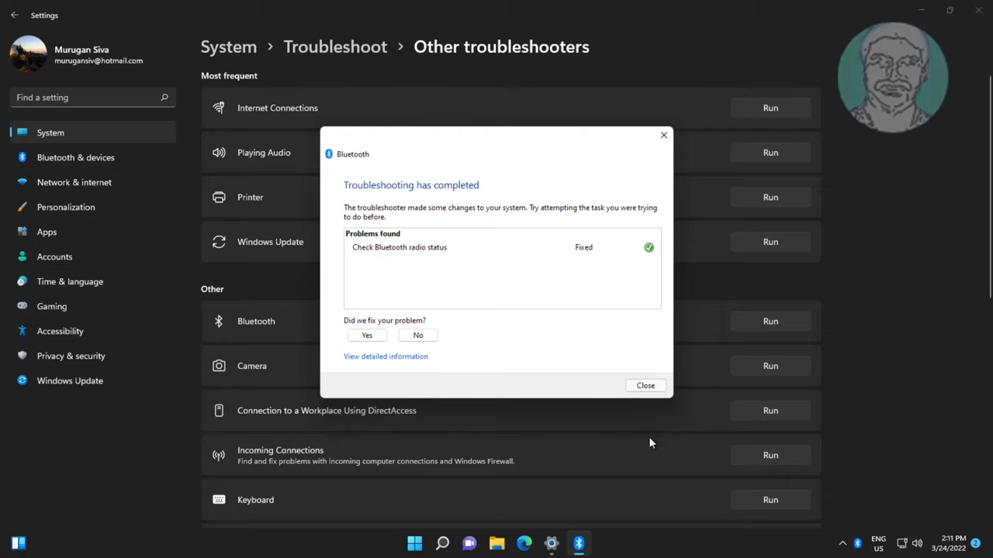
pyautogui.click(643, 386)
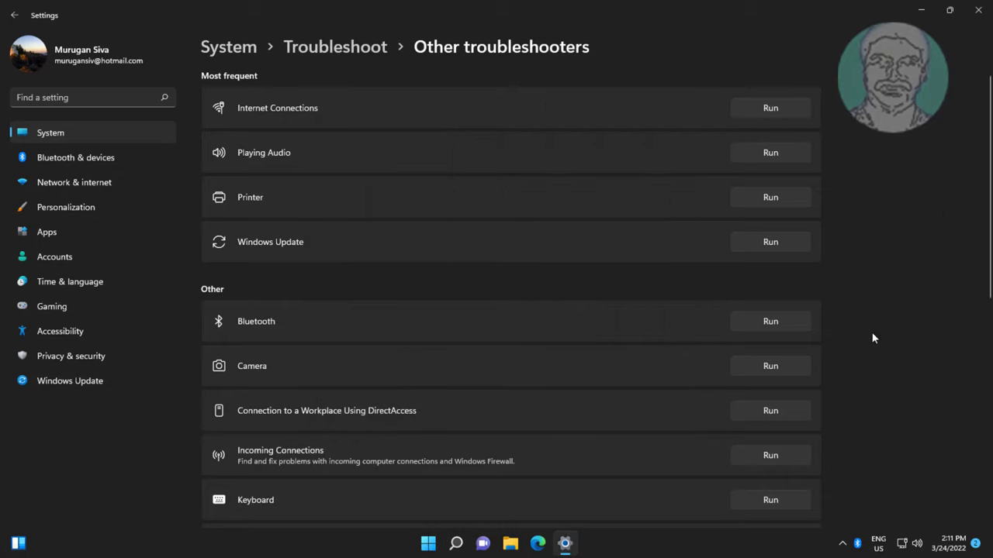
# Step: Close Settings and open the Sound control panel (mmsys.cpl) from Windows search
pyautogui.click(978, 10)
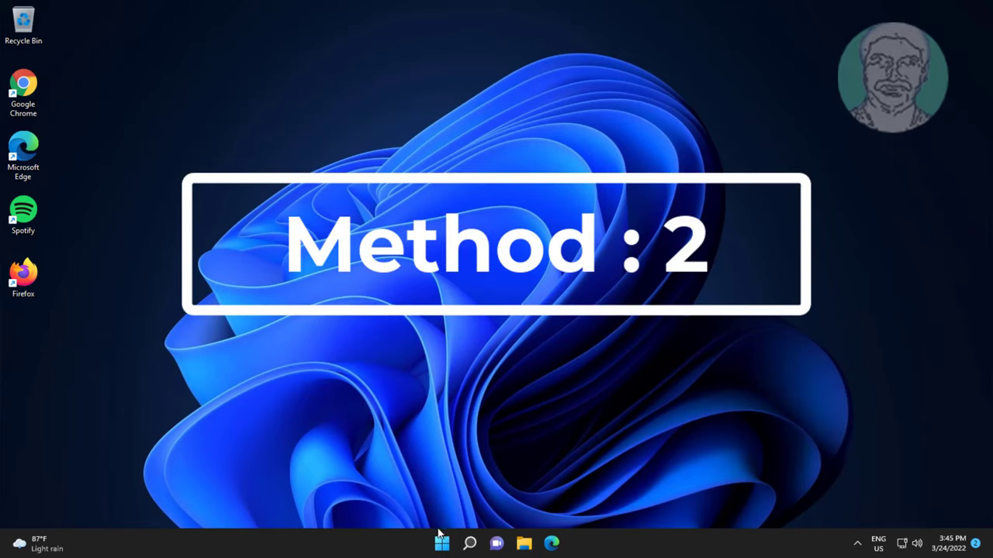
pyautogui.click(470, 544)
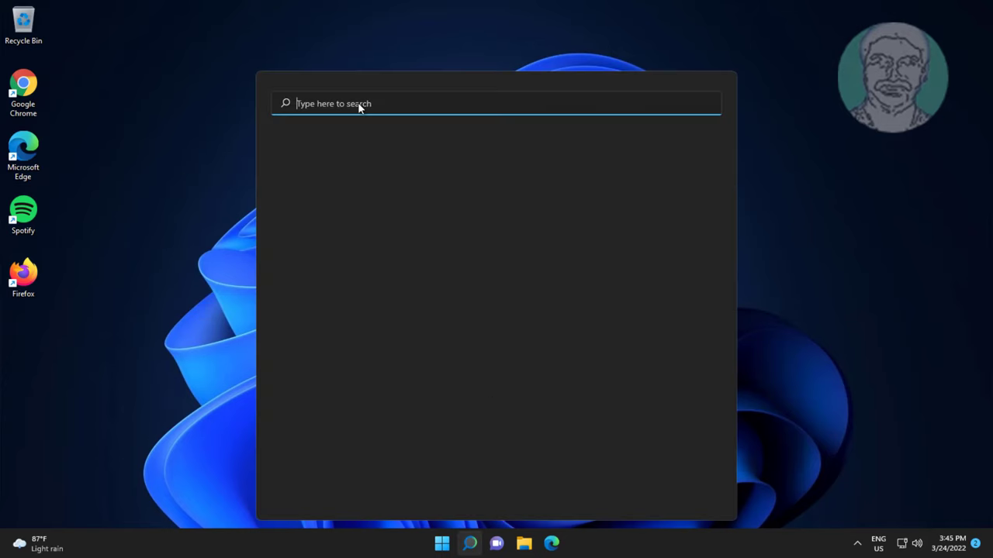
pyautogui.write('mmsy')
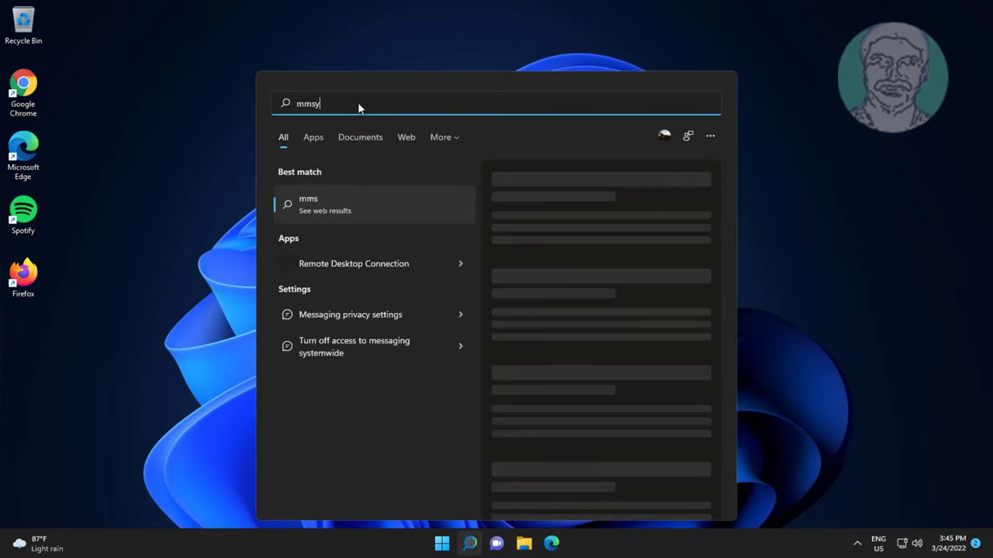
pyautogui.write('s.cpl')
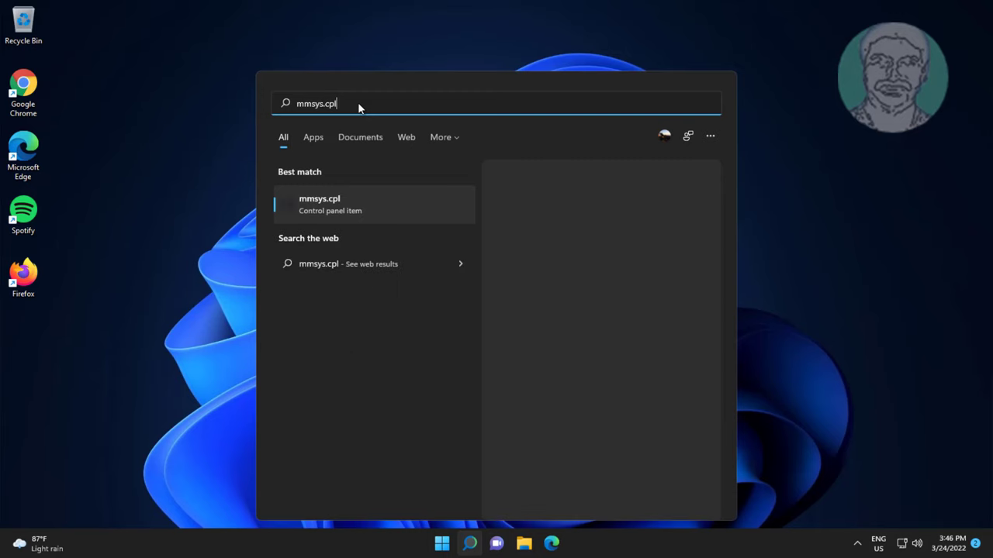
pyautogui.click(324, 208)
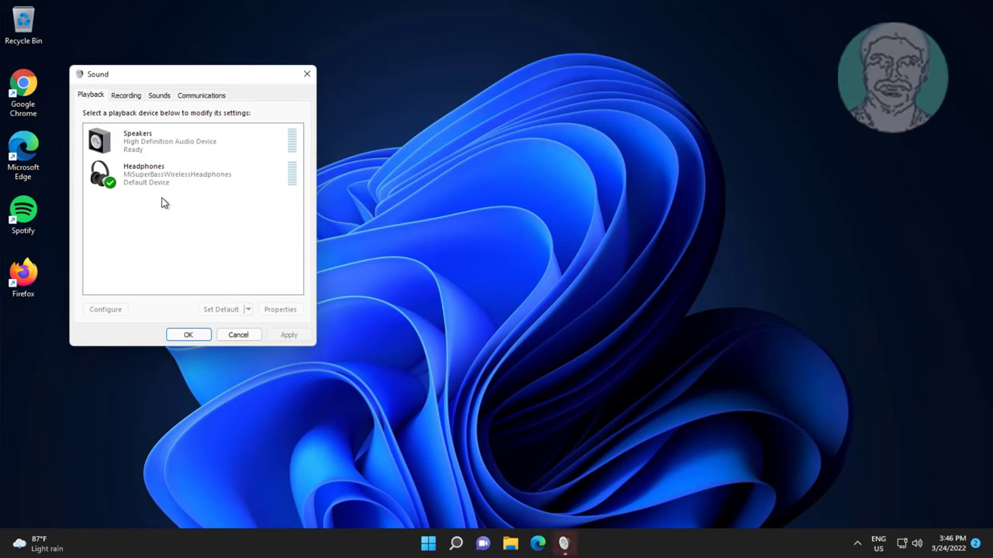
# Step: Check Disable all enhancements in the Headphones properties and save the change
pyautogui.click(194, 186)
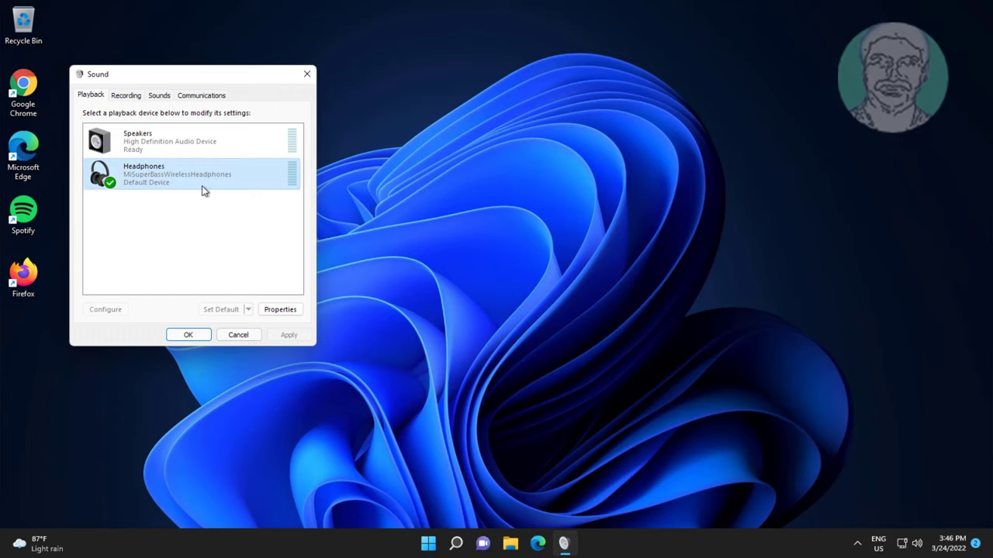
pyautogui.click(280, 309)
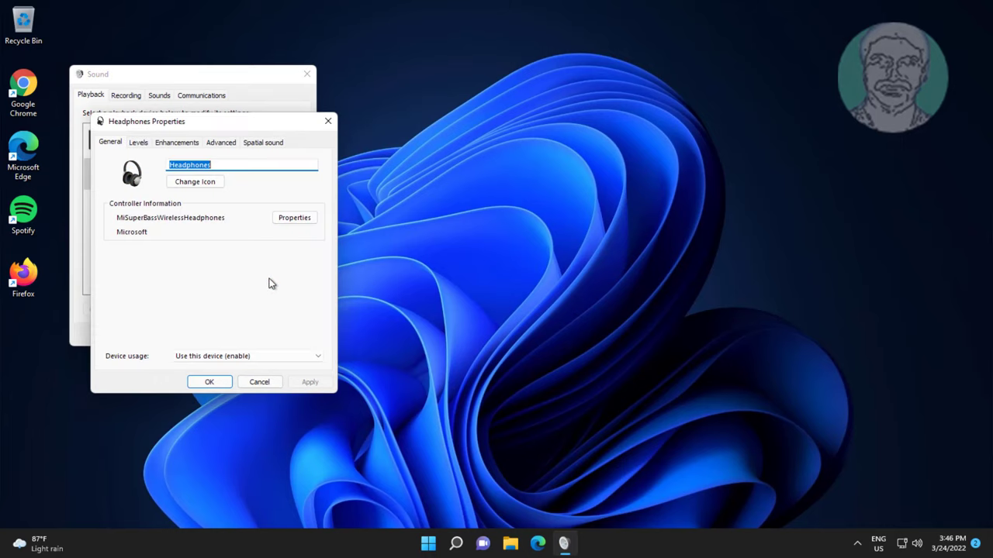
pyautogui.click(177, 144)
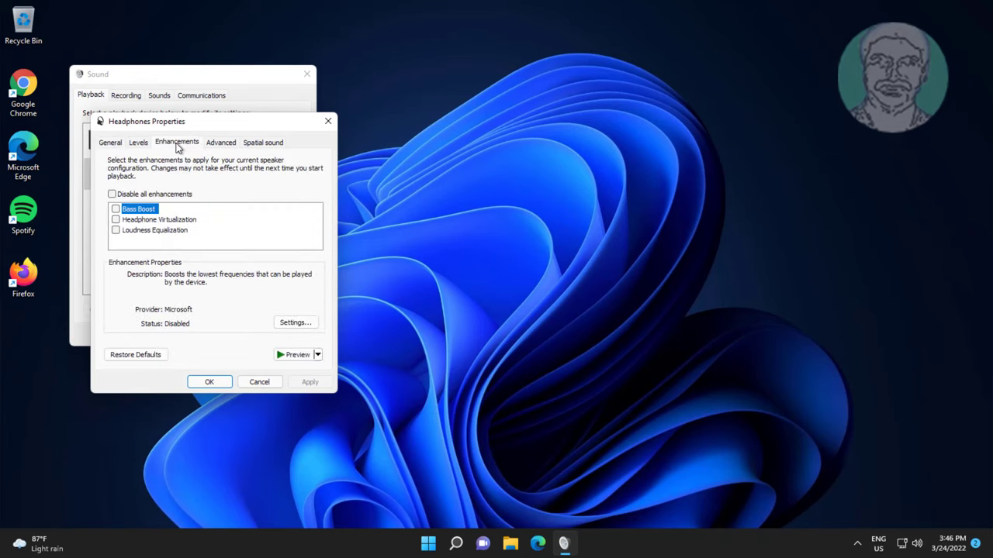
pyautogui.click(113, 195)
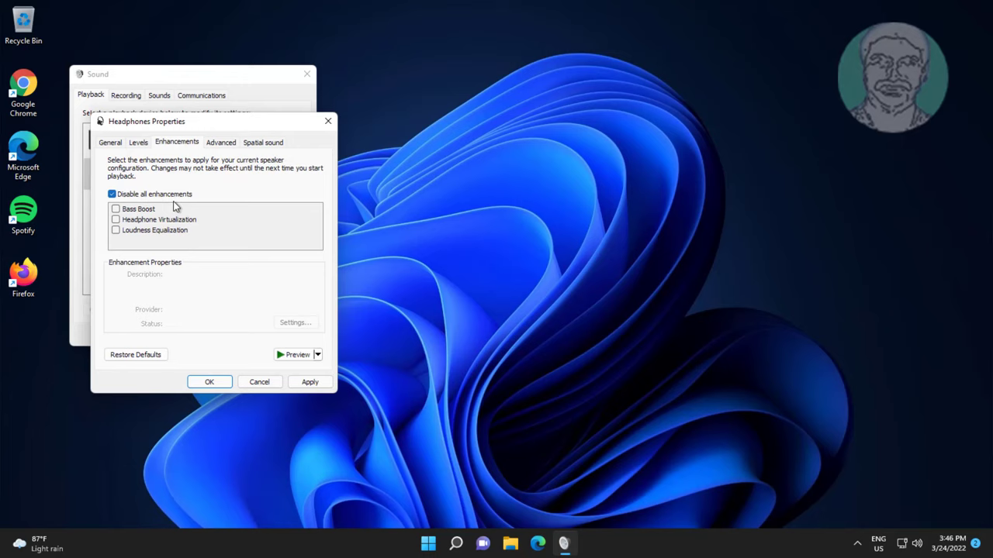
pyautogui.click(310, 382)
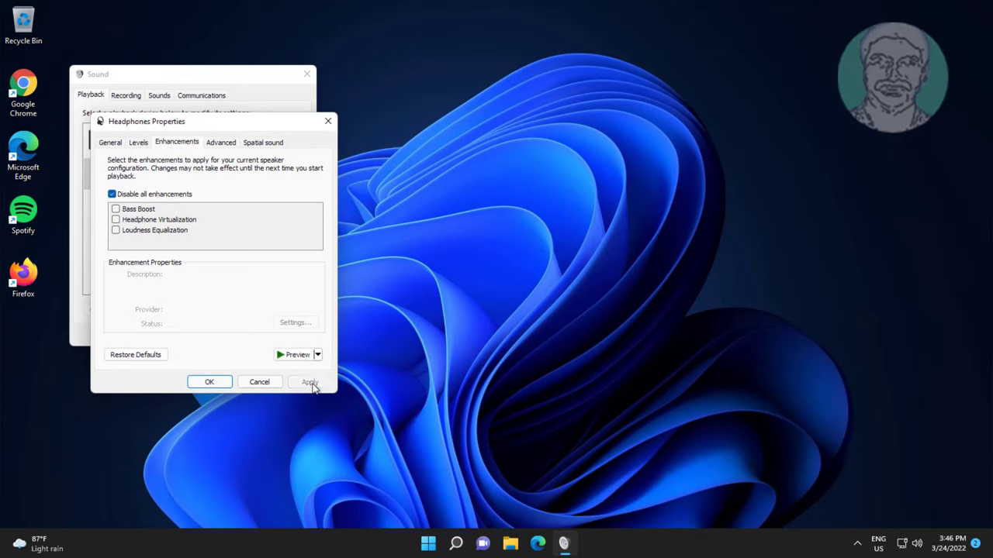
pyautogui.click(204, 383)
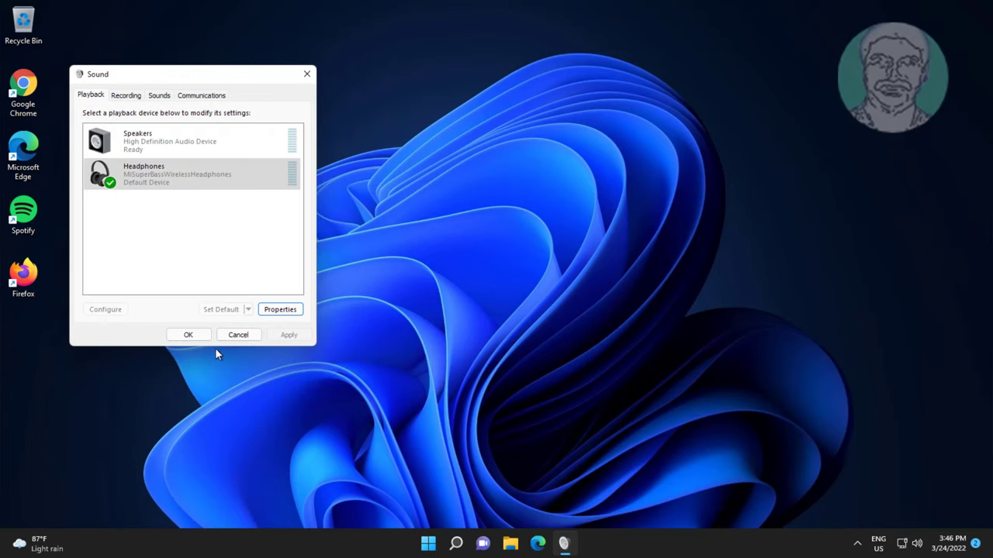
# Step: Close the Sound control panel and open Device Manager from search
pyautogui.click(200, 334)
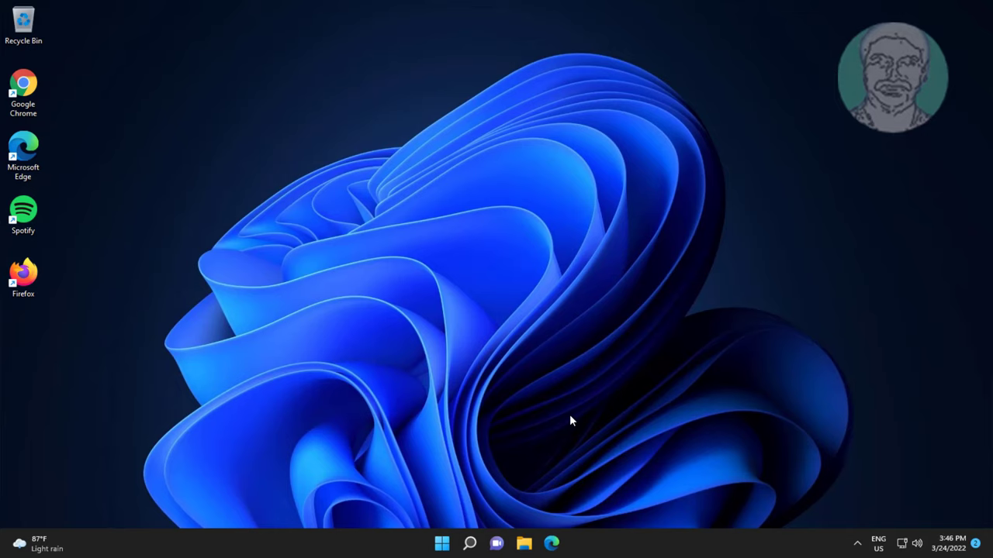
pyautogui.click(469, 543)
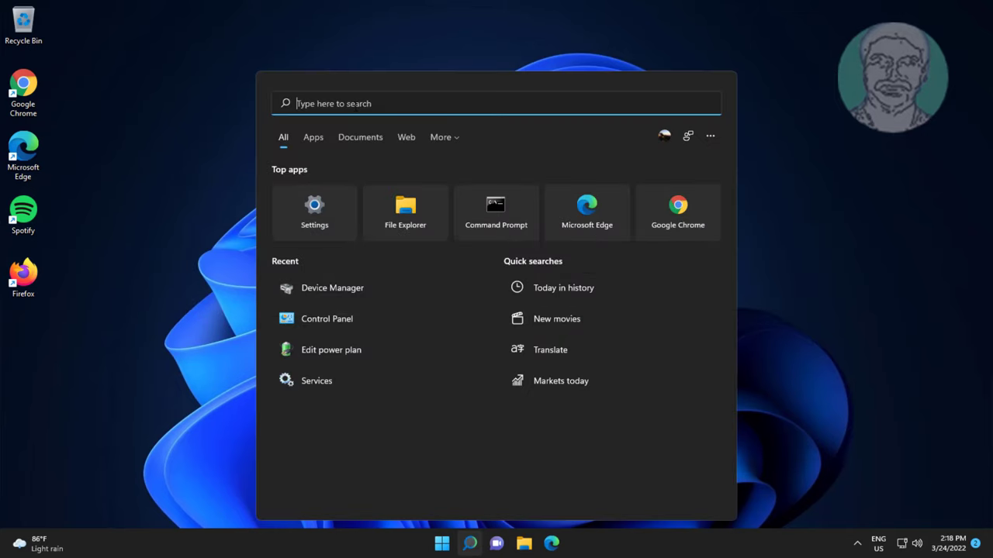
pyautogui.write('device man')
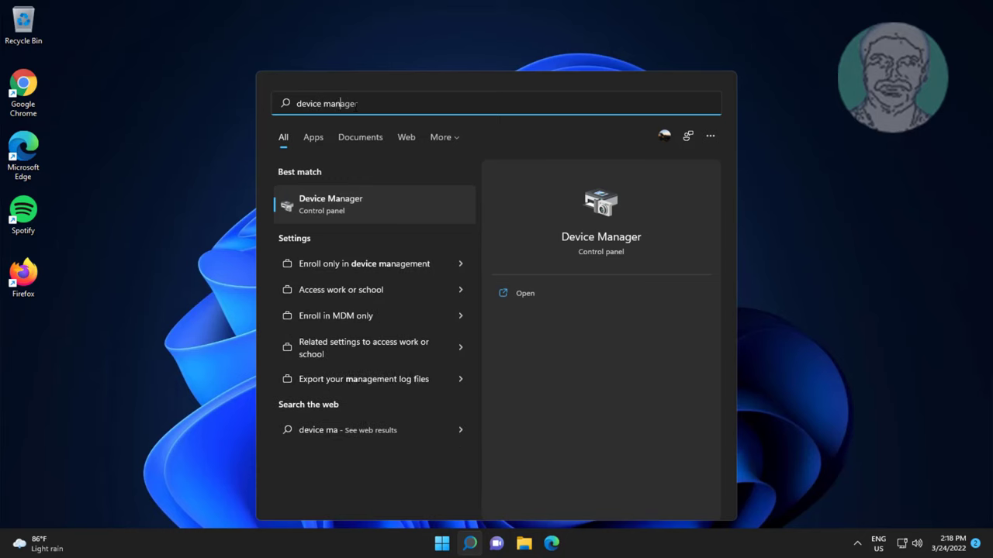
pyautogui.write('ager')
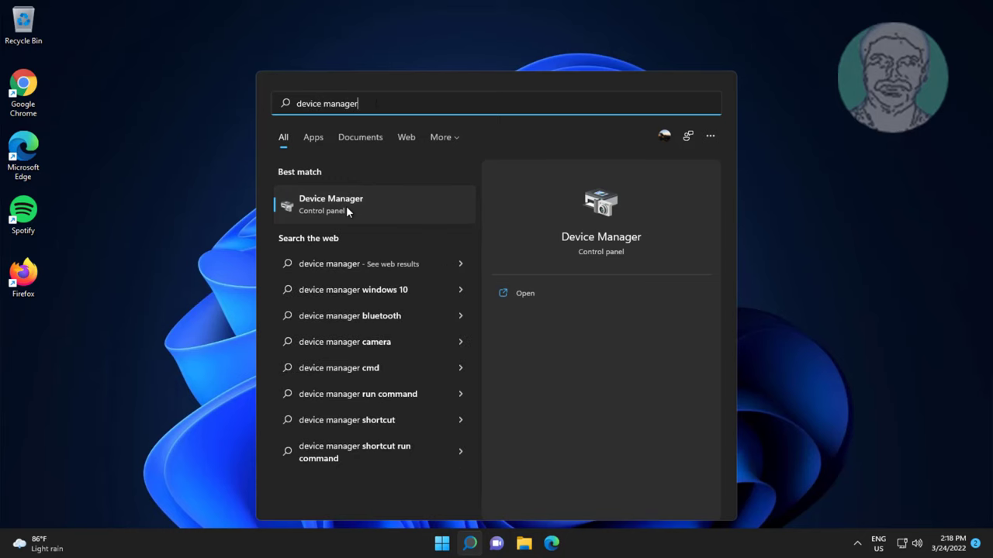
pyautogui.click(347, 210)
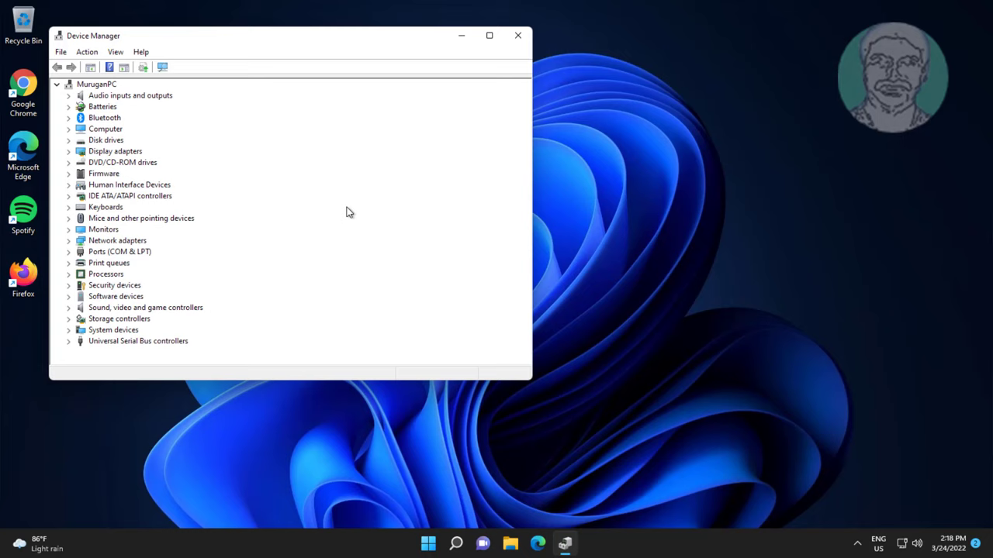
# Step: Uninstall the MiSuperBassWirelessHeadphones device listed under Bluetooth
pyautogui.click(93, 120)
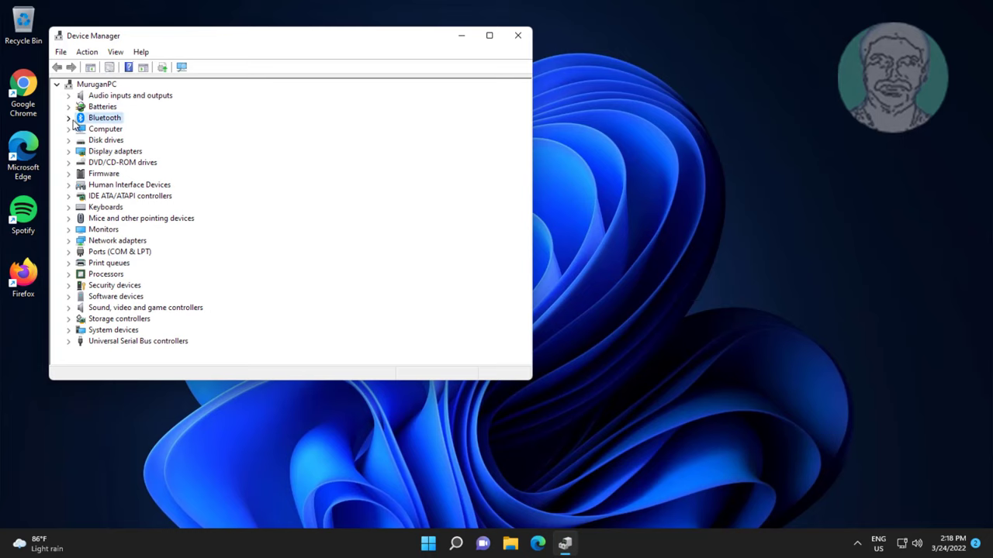
pyautogui.click(69, 119)
pyautogui.click(174, 174)
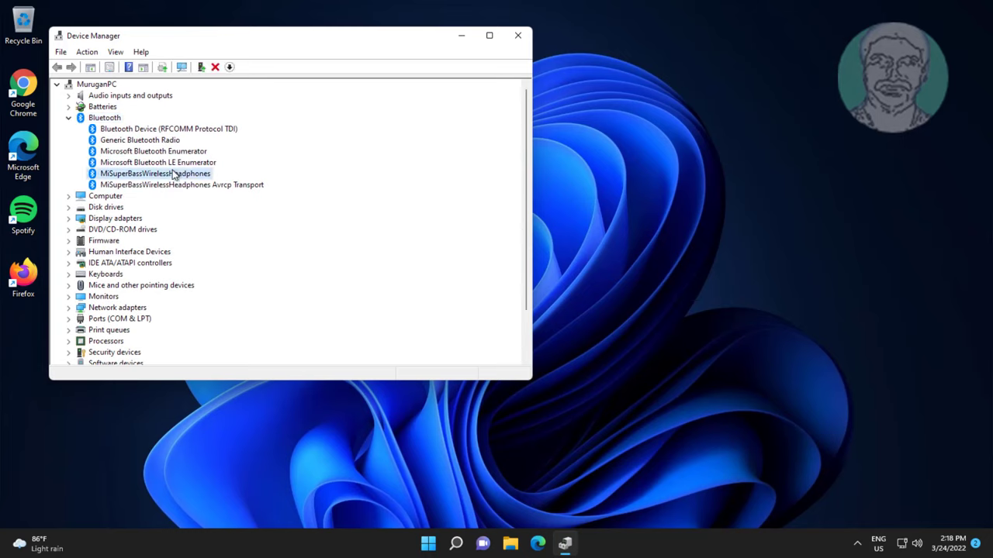
pyautogui.rightClick(201, 176)
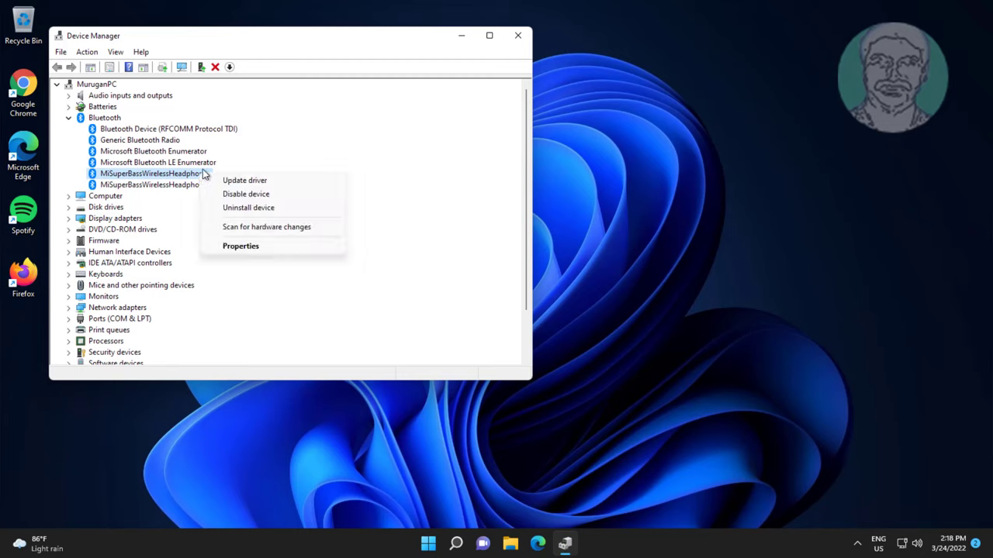
pyautogui.click(241, 209)
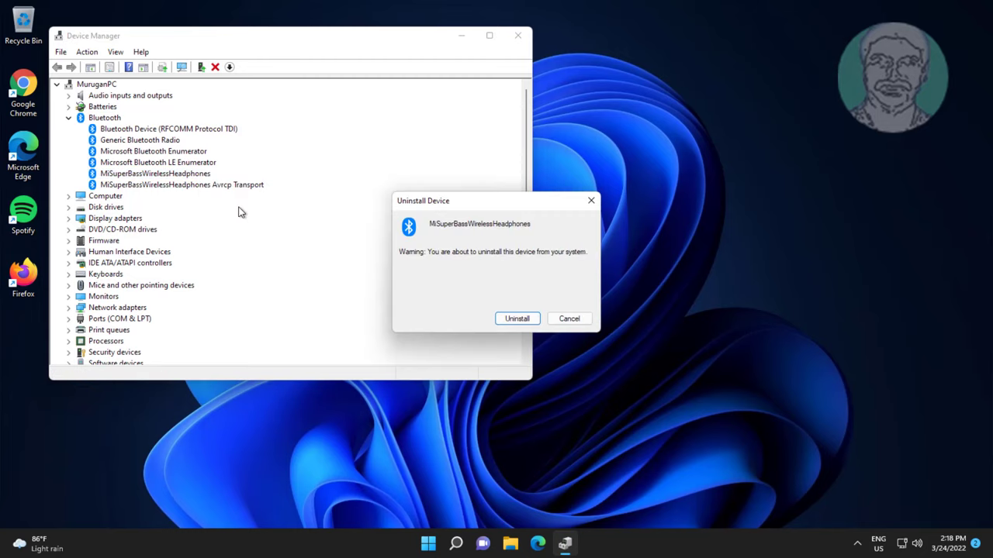
pyautogui.click(517, 318)
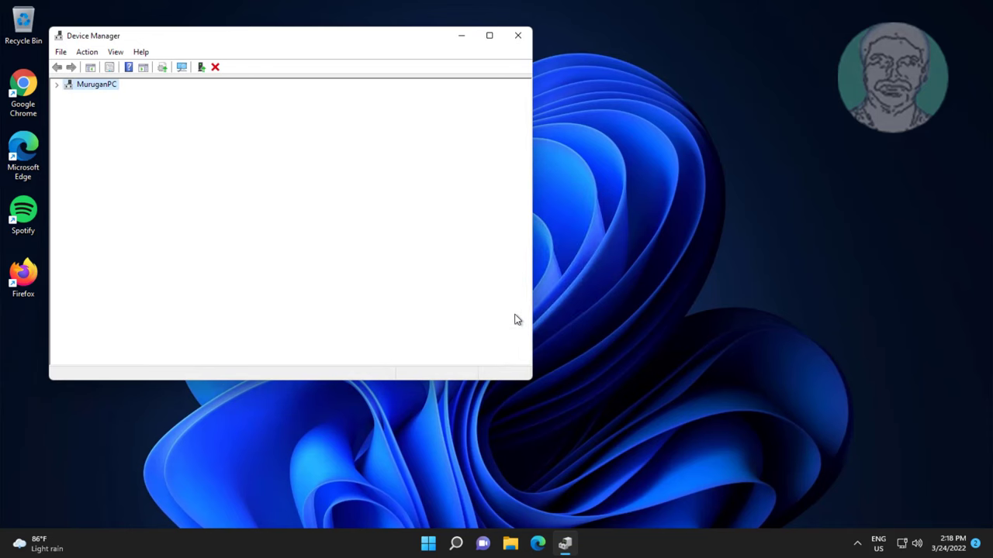
# Step: Scan for hardware changes so the headphones reappear, then close Device Manager
pyautogui.click(87, 52)
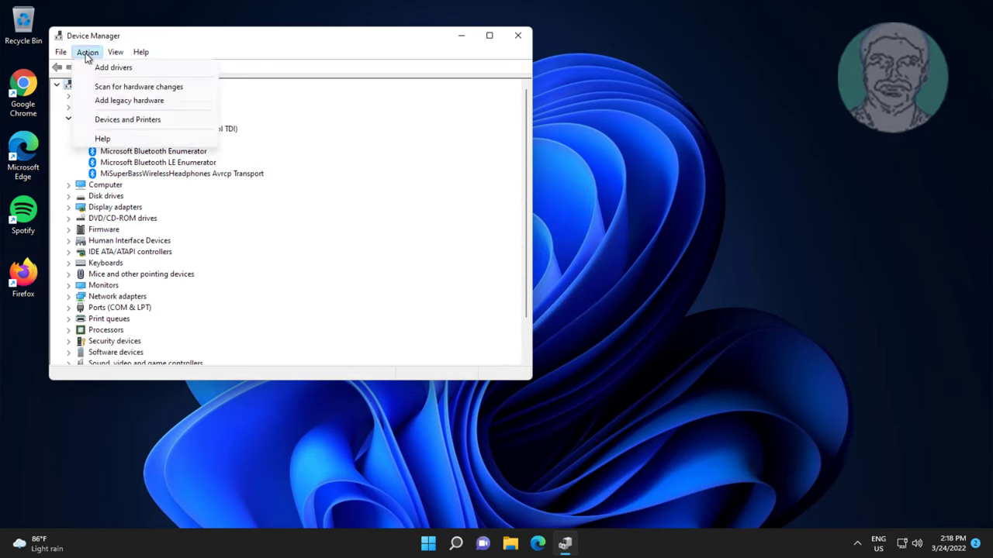
pyautogui.click(101, 87)
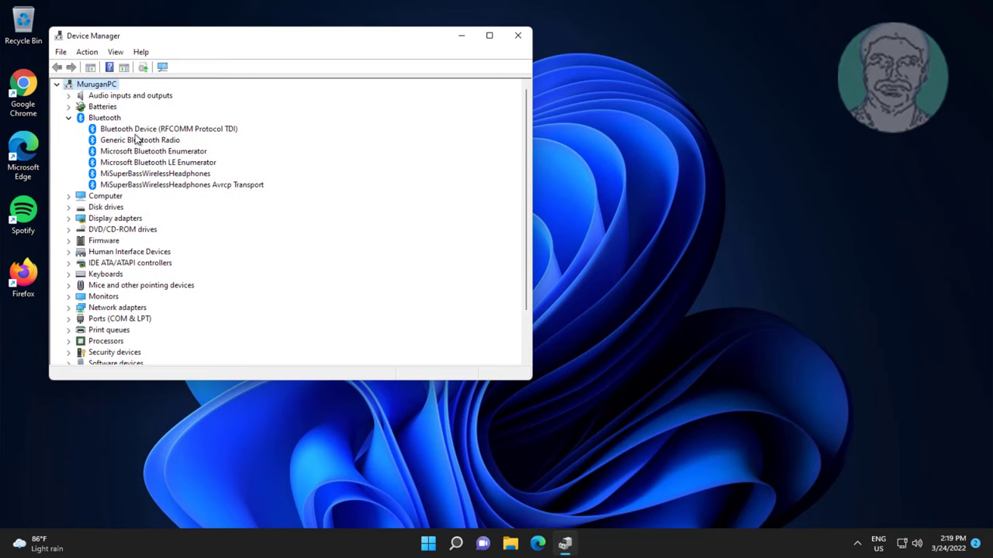
pyautogui.click(69, 119)
pyautogui.click(515, 37)
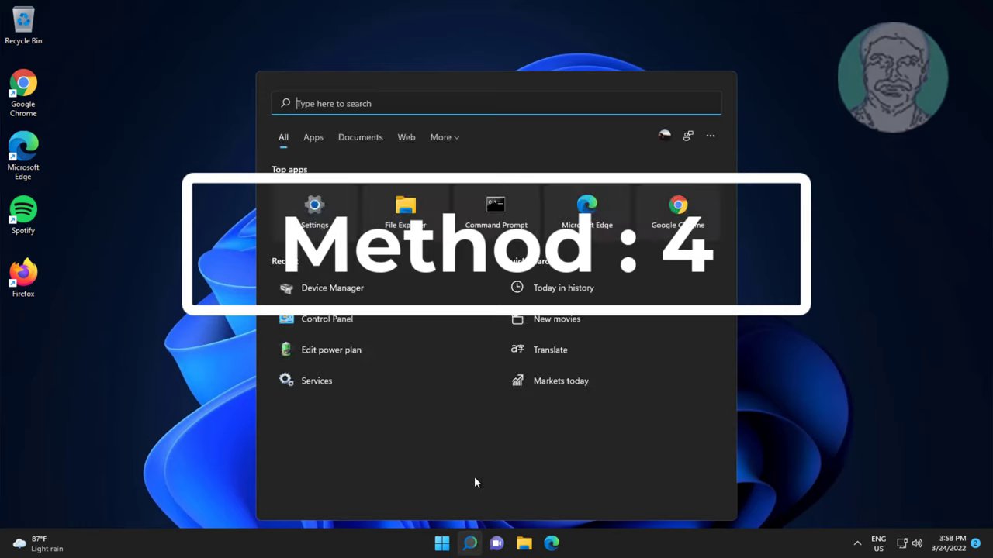
# Step: Launch Services and open the Bluetooth Support Service properties
pyautogui.write('services')
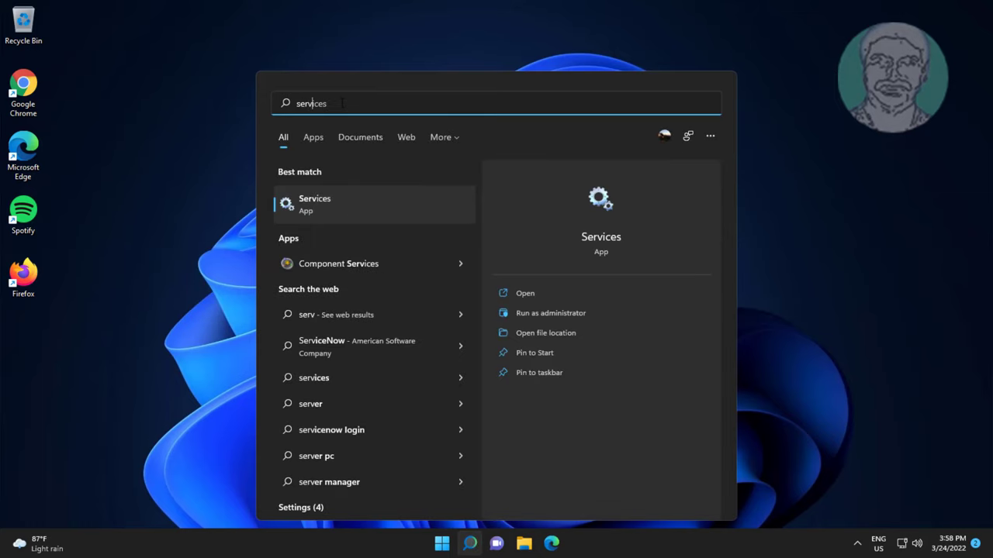
pyautogui.write('ices')
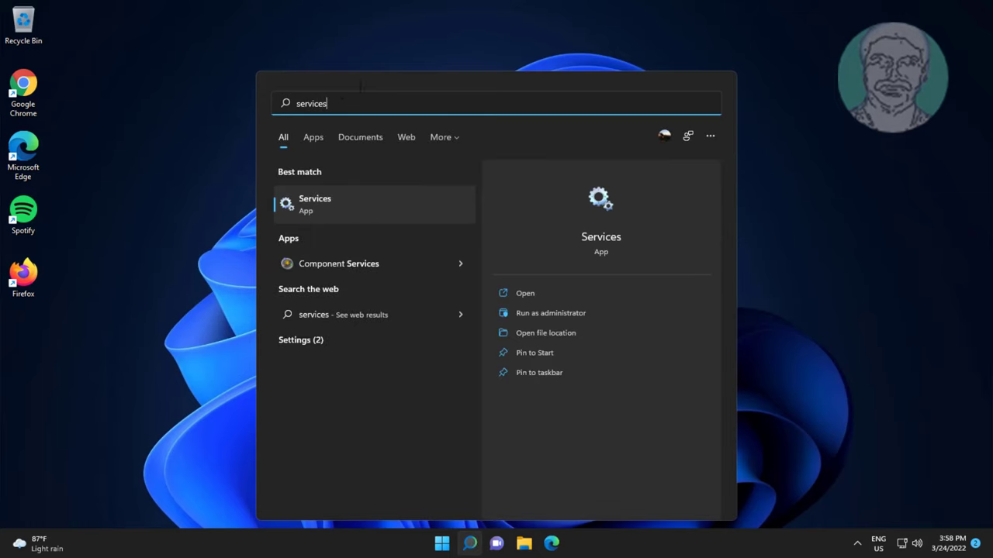
pyautogui.click(323, 209)
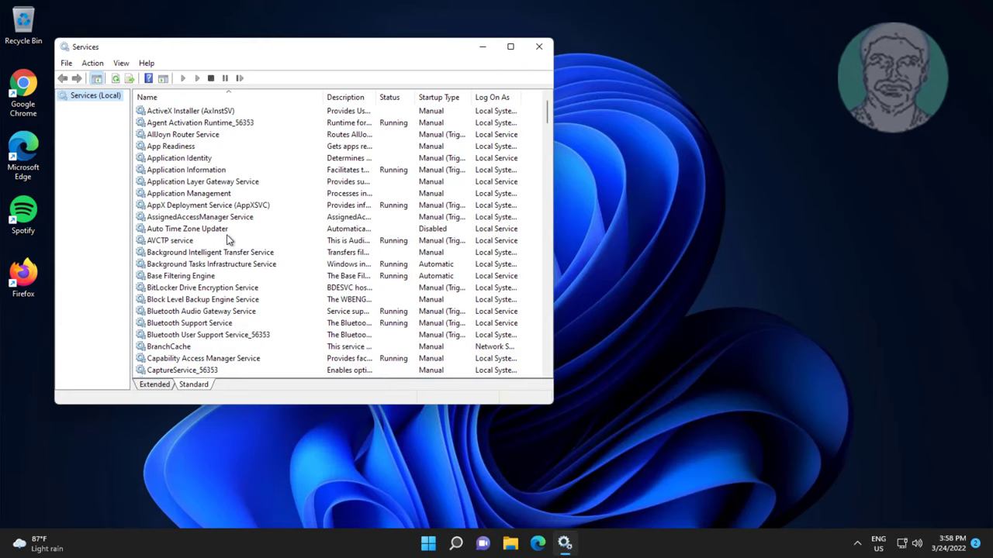
pyautogui.click(203, 323)
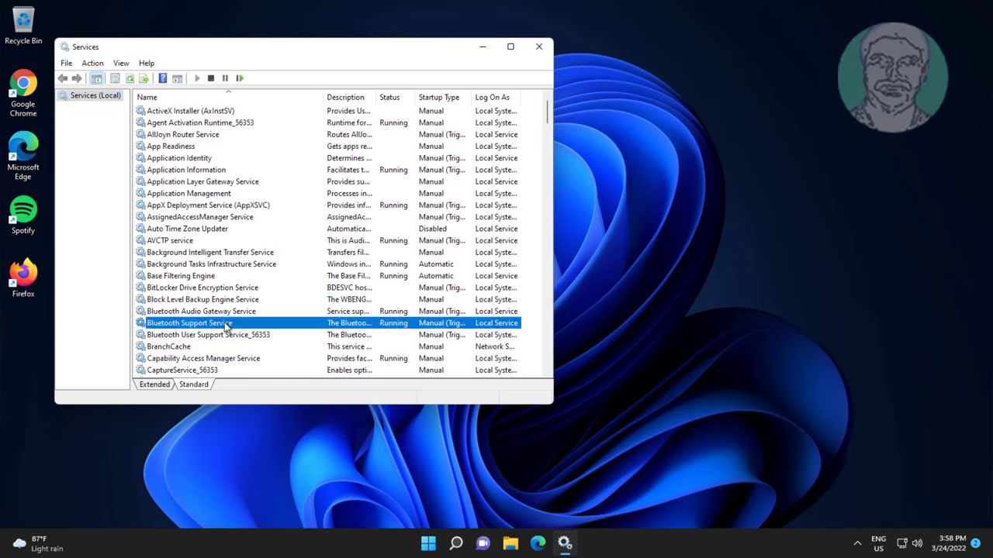
pyautogui.doubleClick(225, 324)
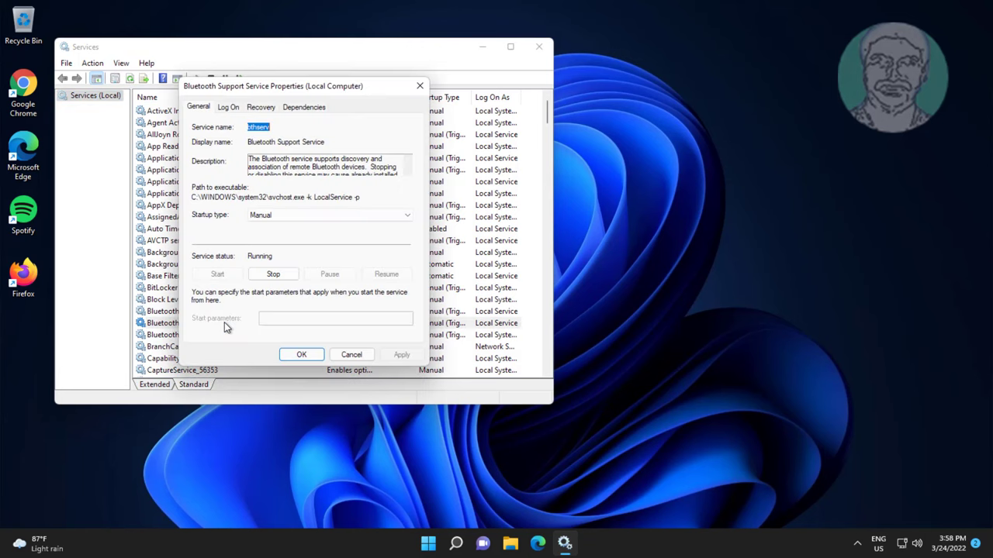
# Step: Set the Bluetooth Support Service startup type to Automatic, restart it, and close Services
pyautogui.click(287, 215)
pyautogui.click(267, 234)
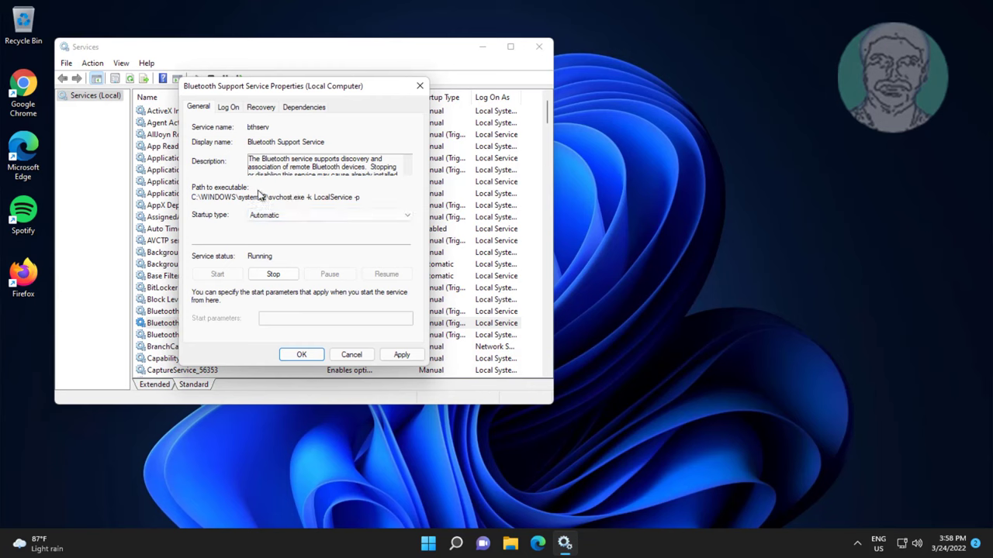
pyautogui.click(401, 354)
pyautogui.click(301, 354)
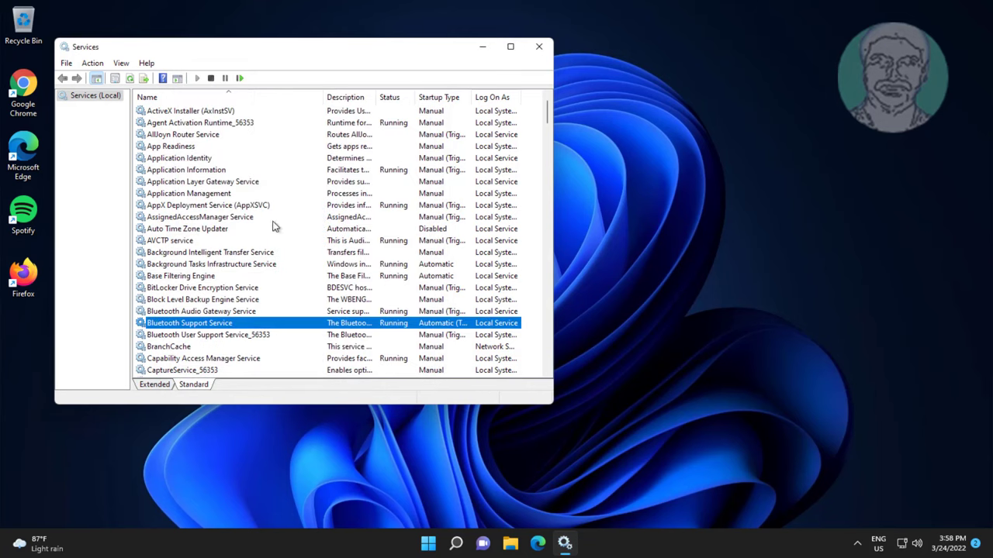
pyautogui.click(240, 80)
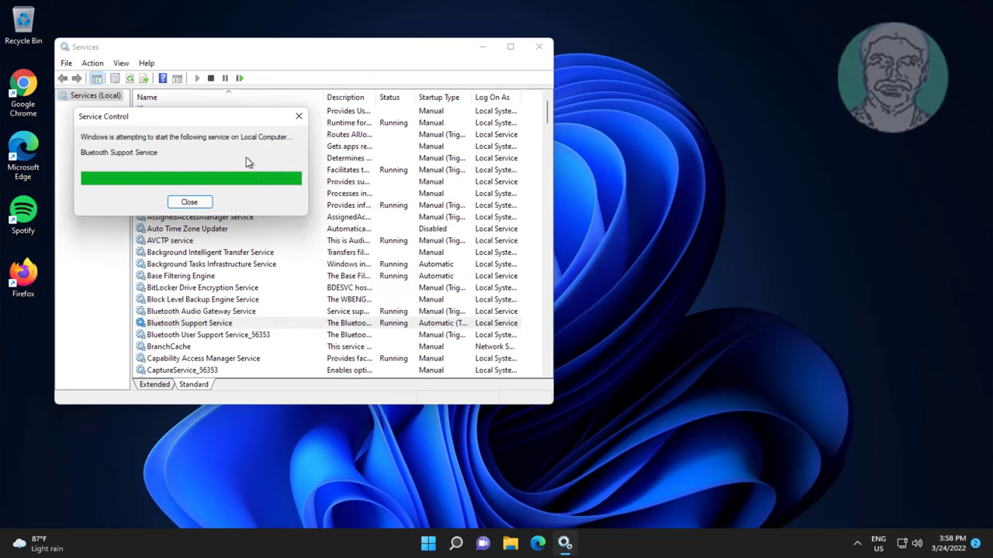
pyautogui.click(539, 47)
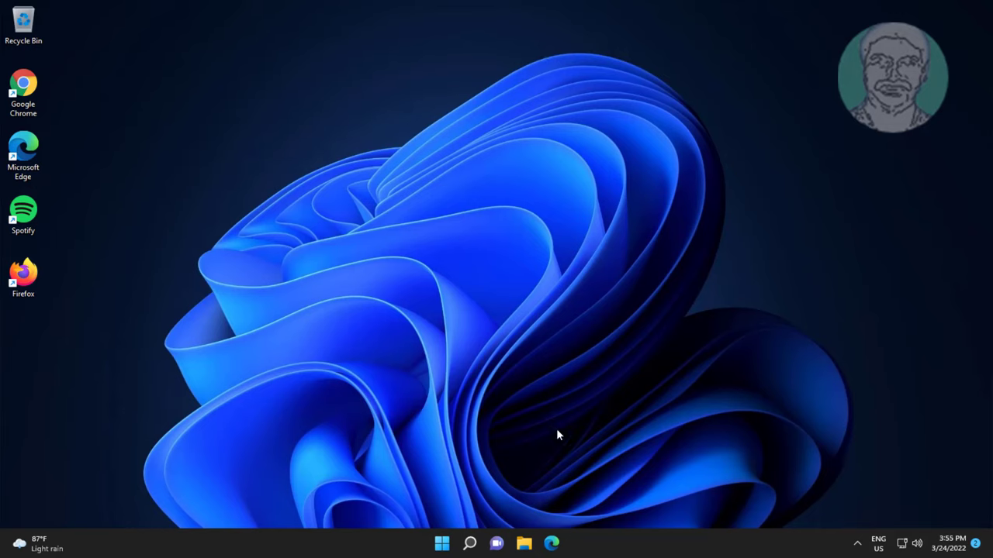
# Step: Open Control Panel › Devices and Printers and select the MiSuperBassWirelessHeadphones
pyautogui.click(469, 544)
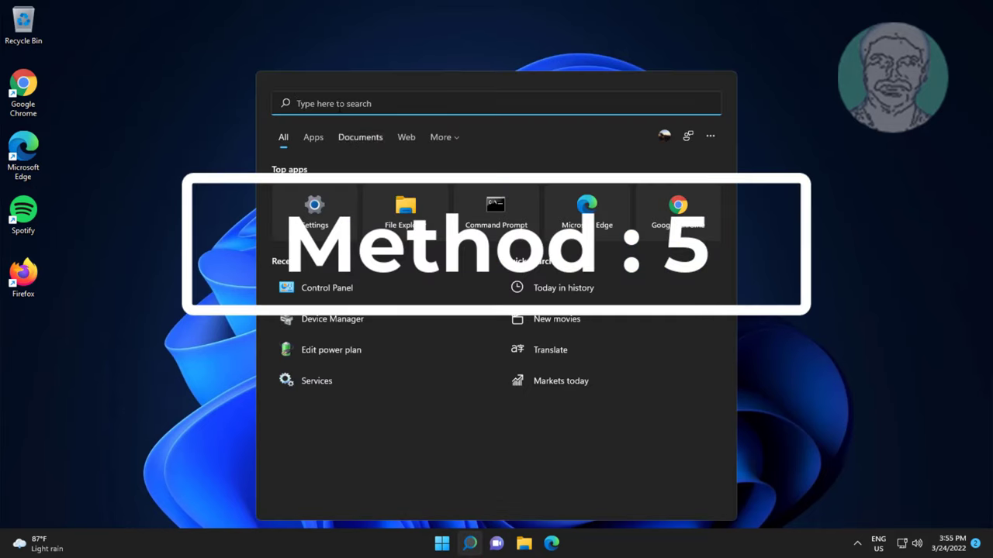
pyautogui.write('control ')
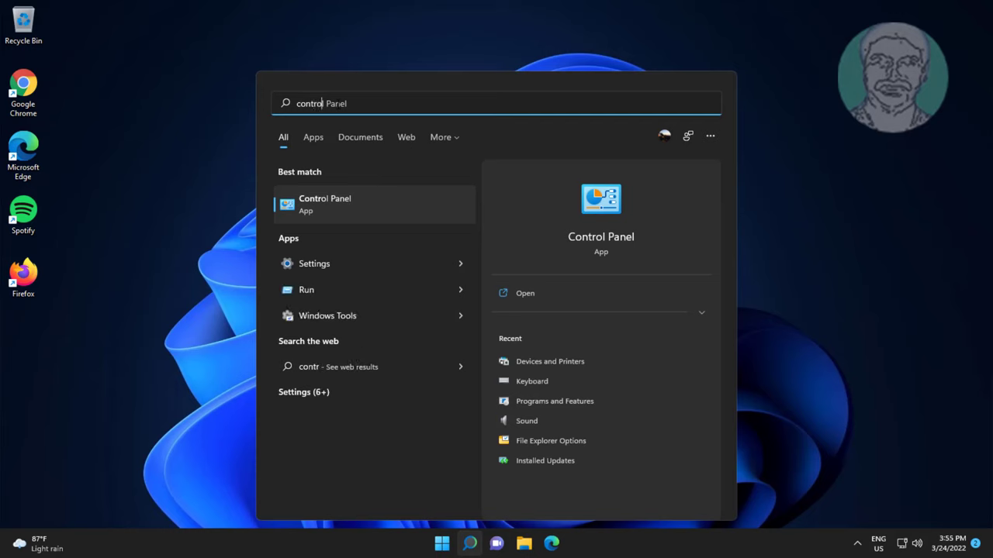
pyautogui.write('panel')
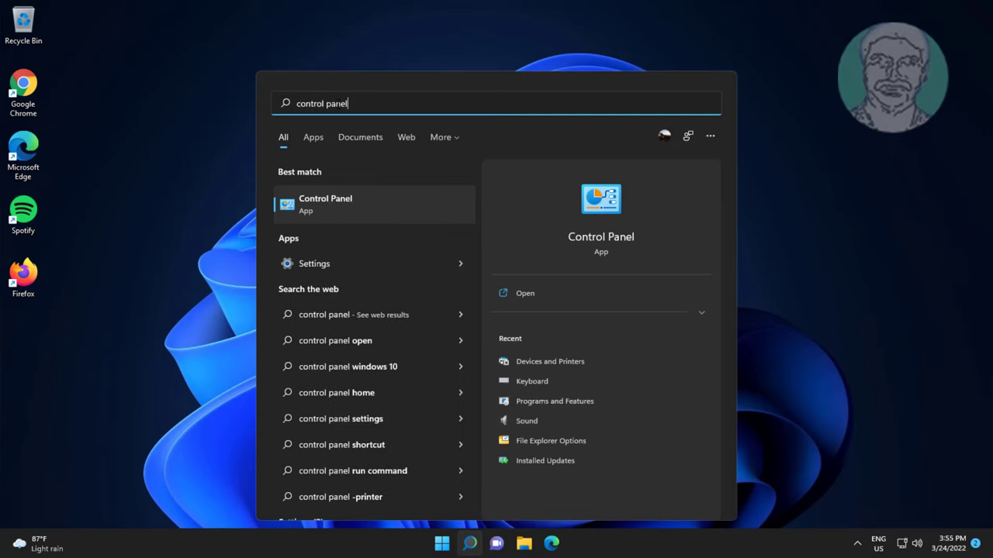
pyautogui.click(321, 199)
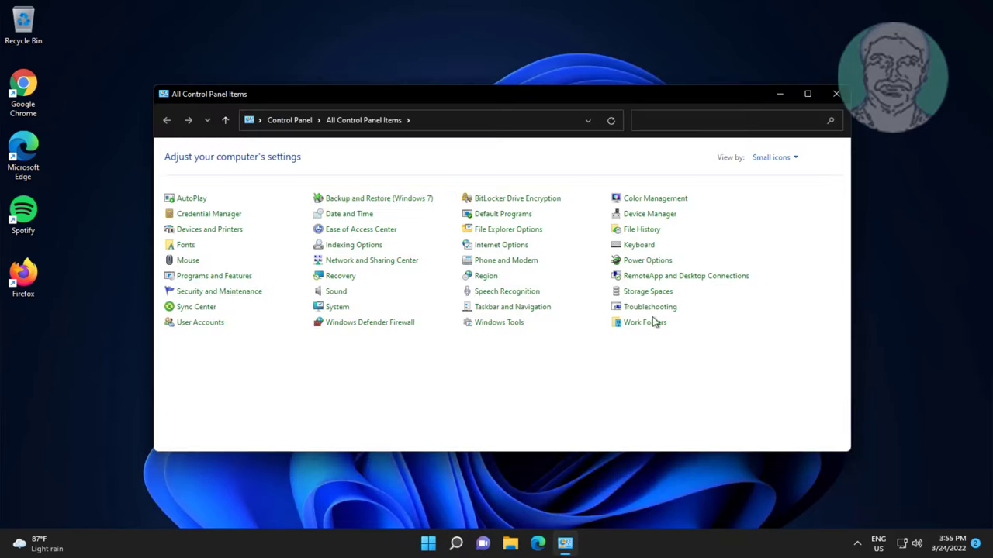
pyautogui.click(214, 233)
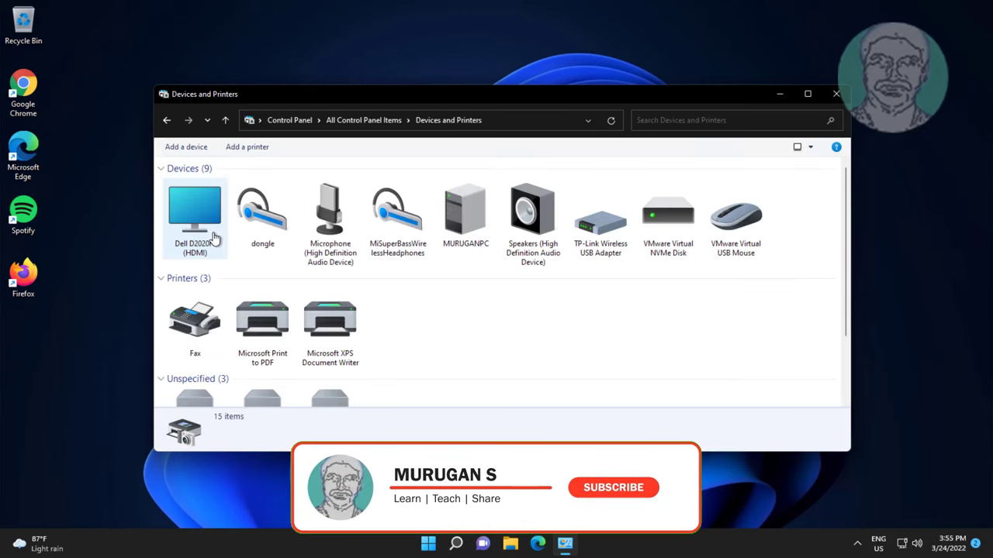
pyautogui.click(388, 213)
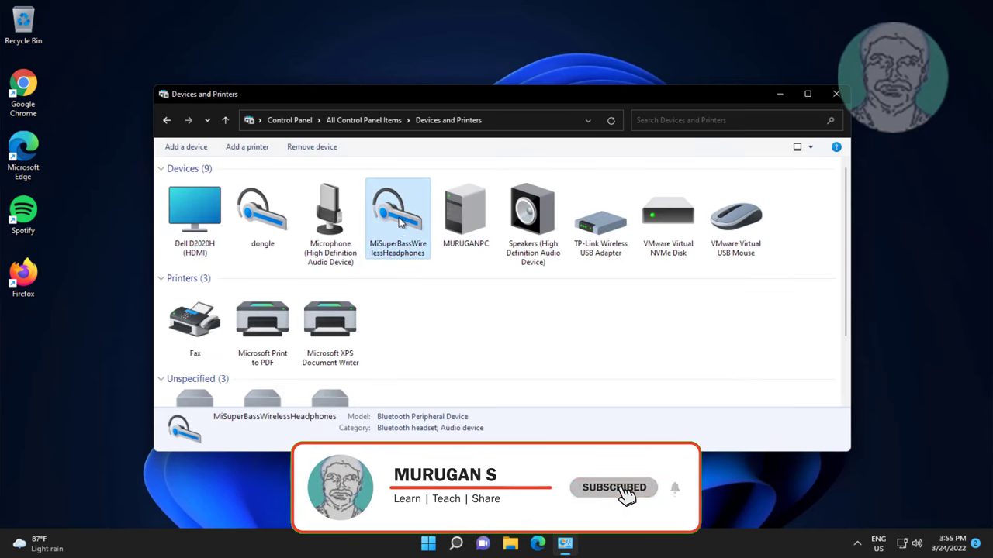
# Step: Uncheck the headphones' Remotely Controllable Device service, save it, and close Devices and Printers
pyautogui.rightClick(400, 223)
pyautogui.click(473, 299)
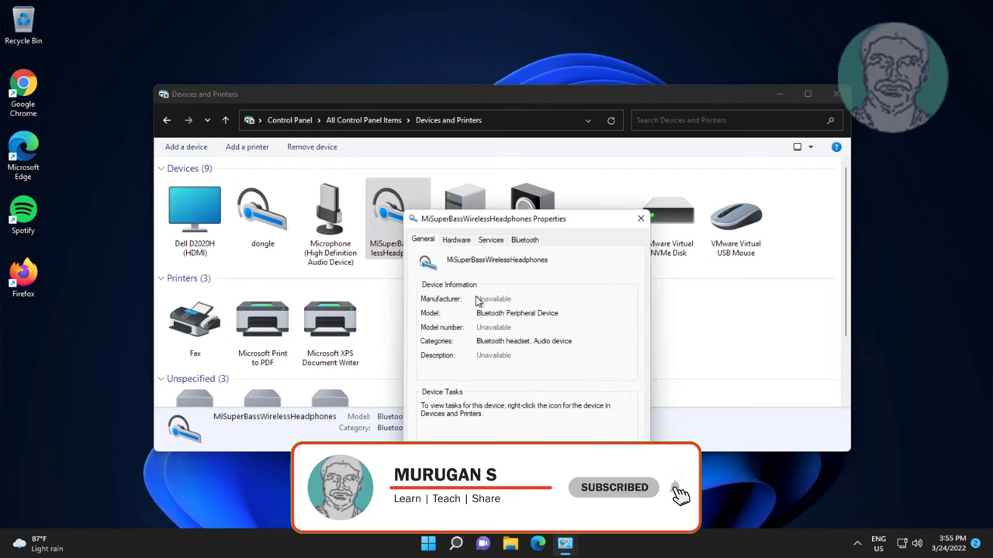
pyautogui.click(490, 241)
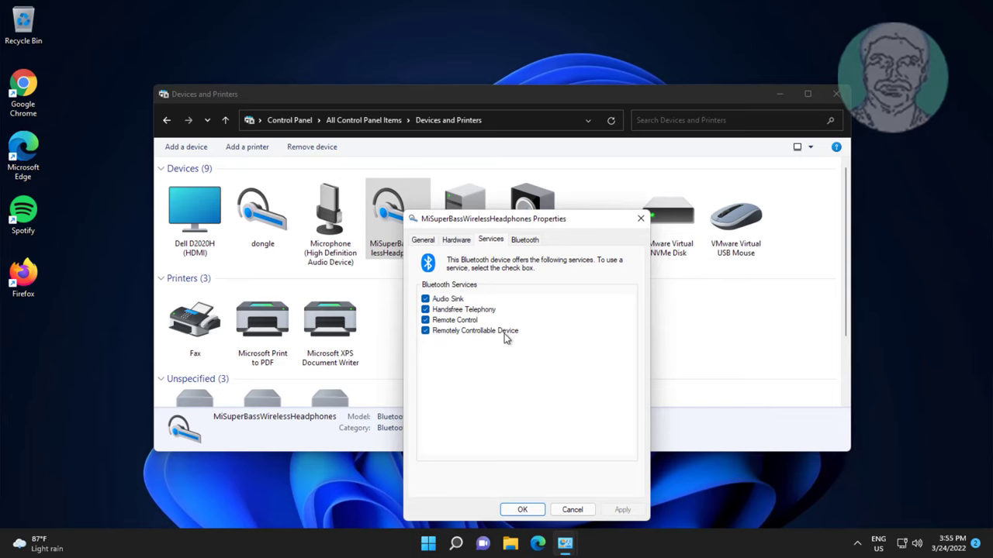
pyautogui.click(425, 331)
pyautogui.click(620, 510)
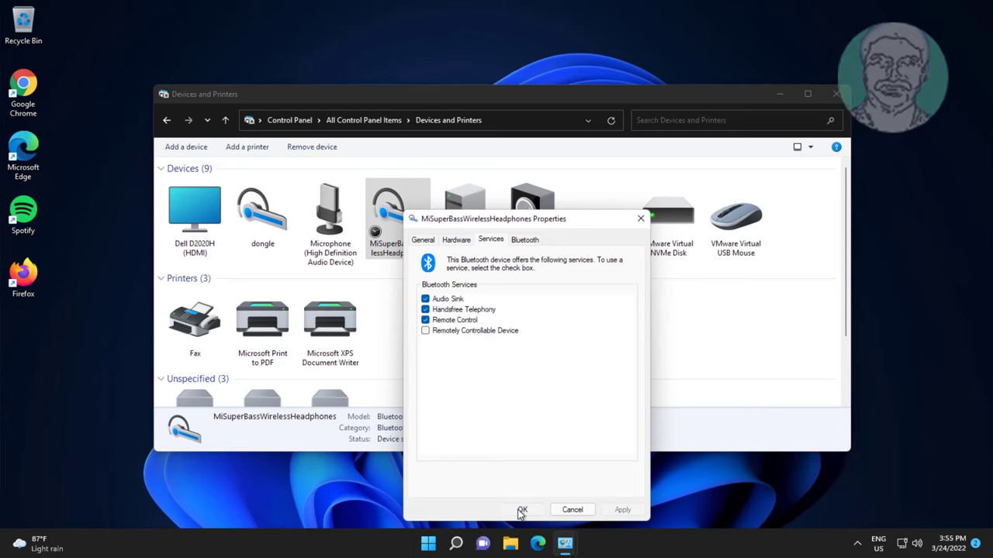
pyautogui.click(518, 510)
pyautogui.click(836, 94)
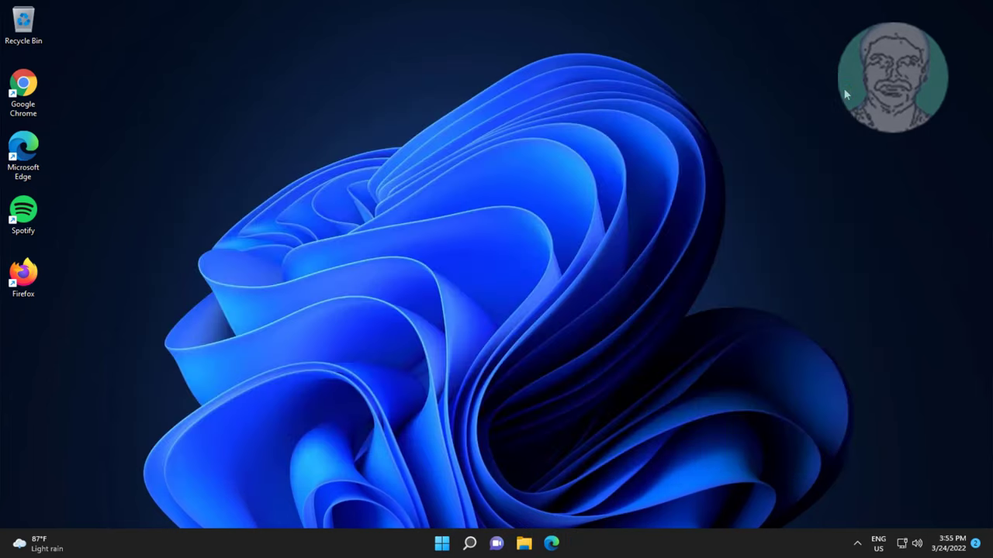